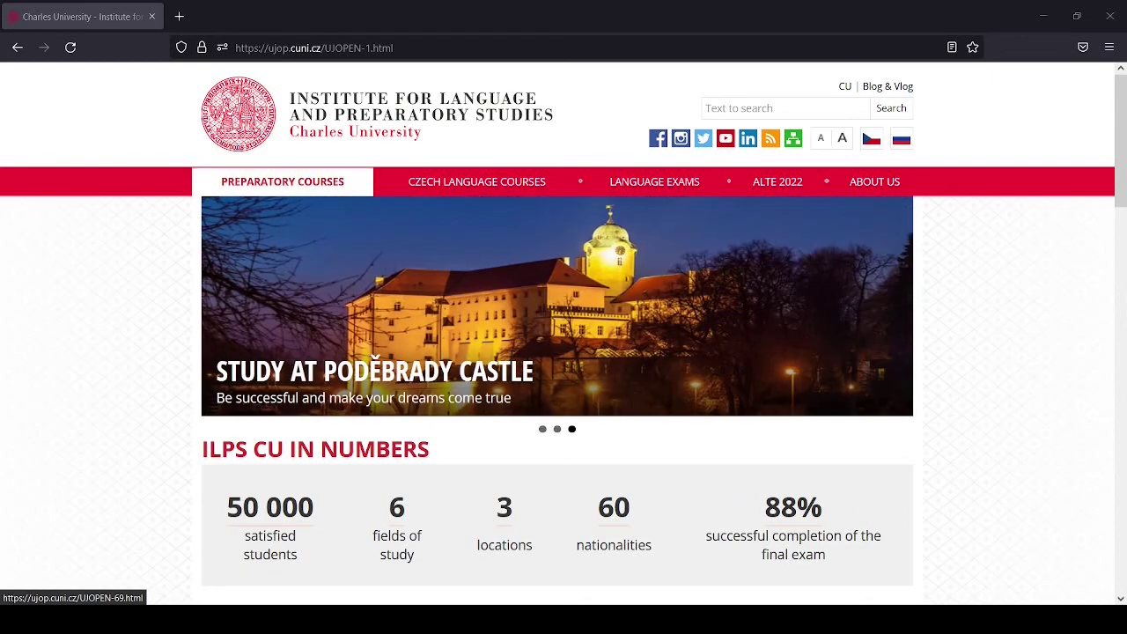
# - Open the Preparatory Courses page and filter the programmes by English as the language of instruction
pyautogui.click(283, 181)
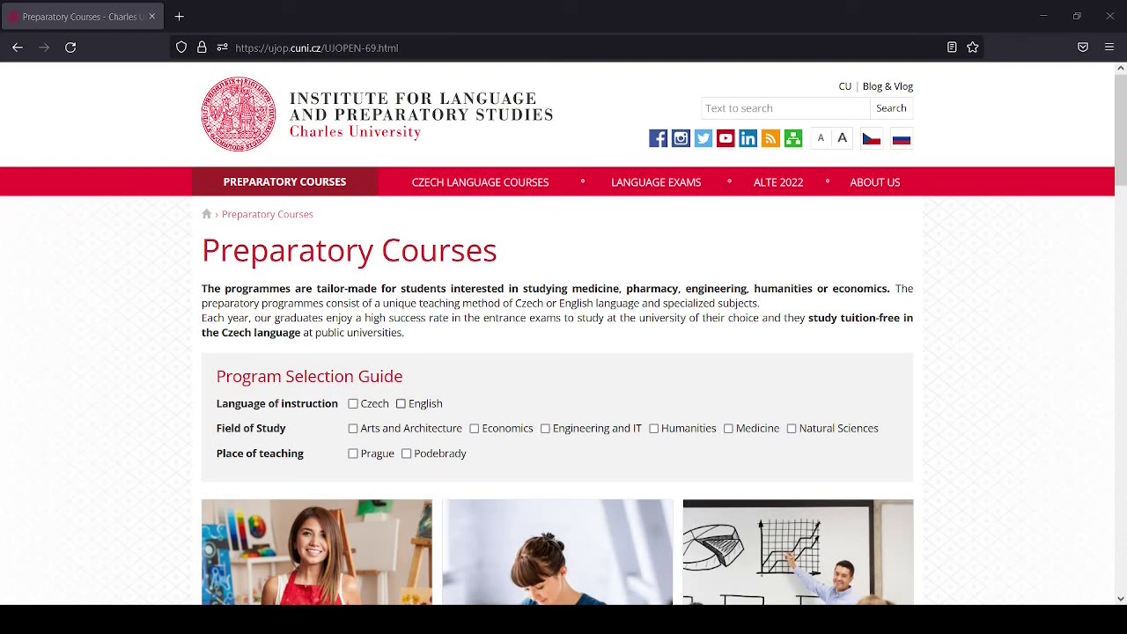
pyautogui.click(401, 403)
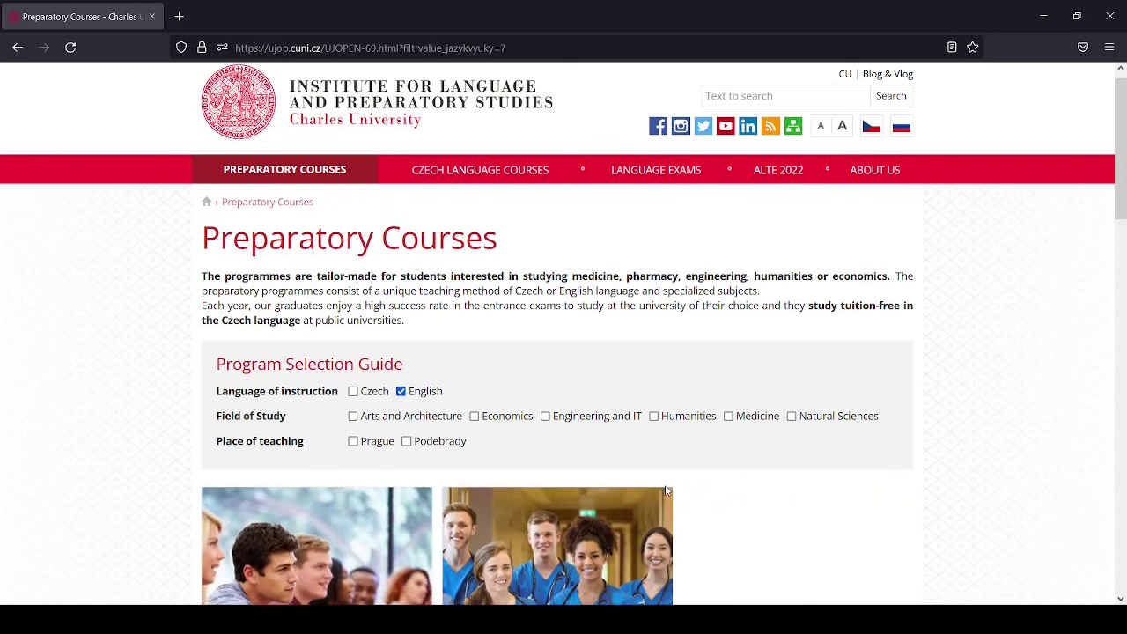
pyautogui.scroll(-3, 587, 543)
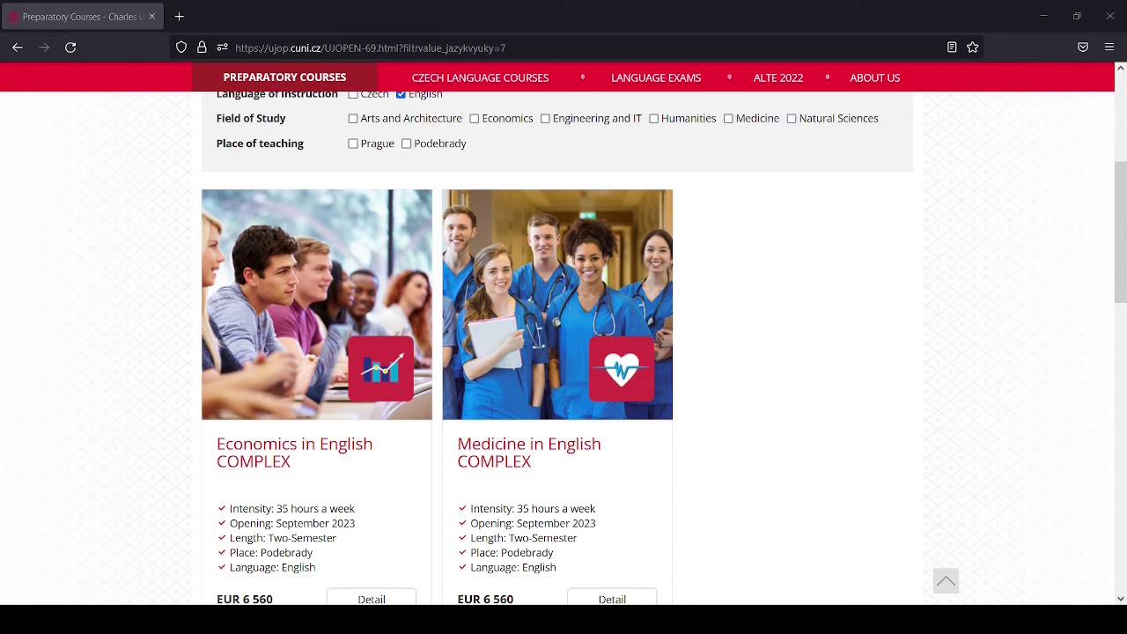
# - Switch the language of instruction filter from English to Czech and limit the field of study to Engineering and IT
pyautogui.scroll(3, 239, 235)
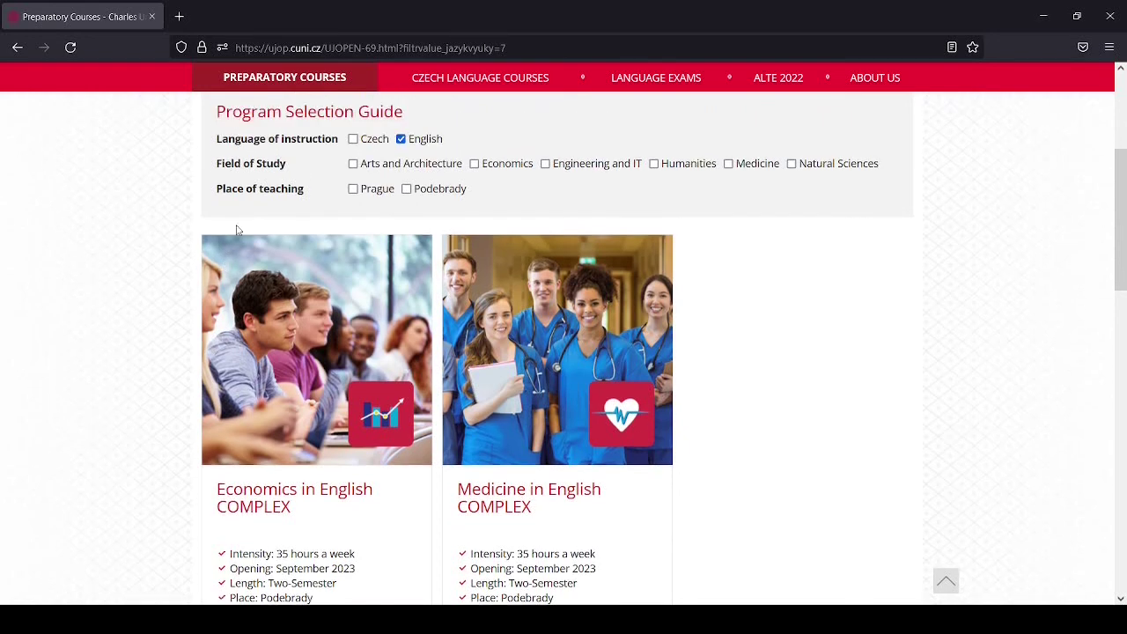
pyautogui.click(354, 250)
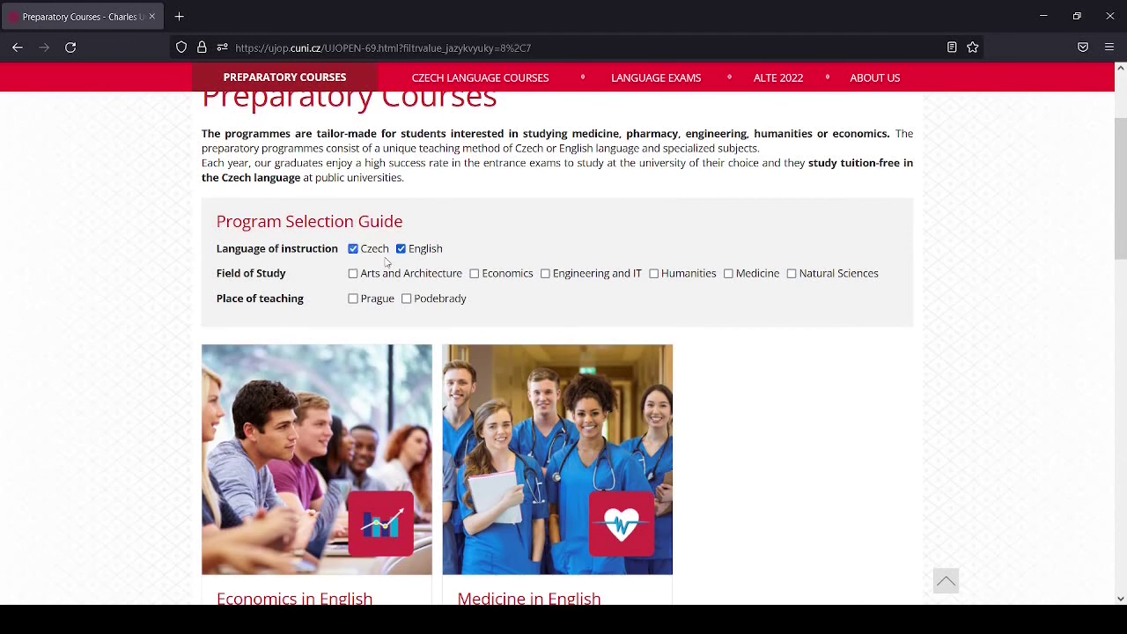
pyautogui.click(403, 250)
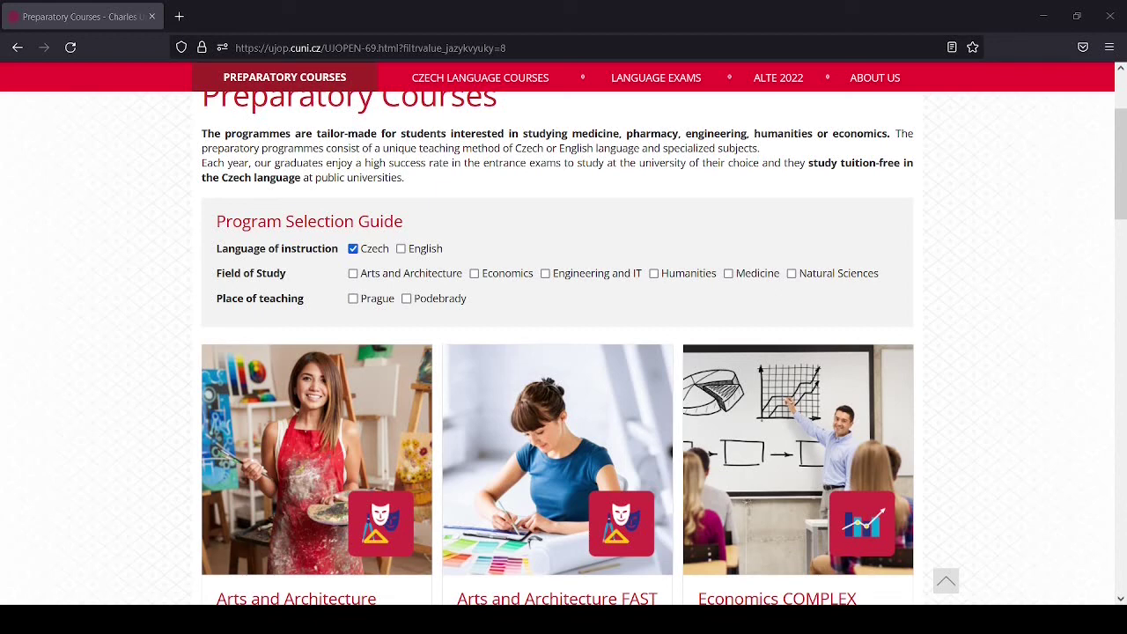
pyautogui.scroll(1, 558, 388)
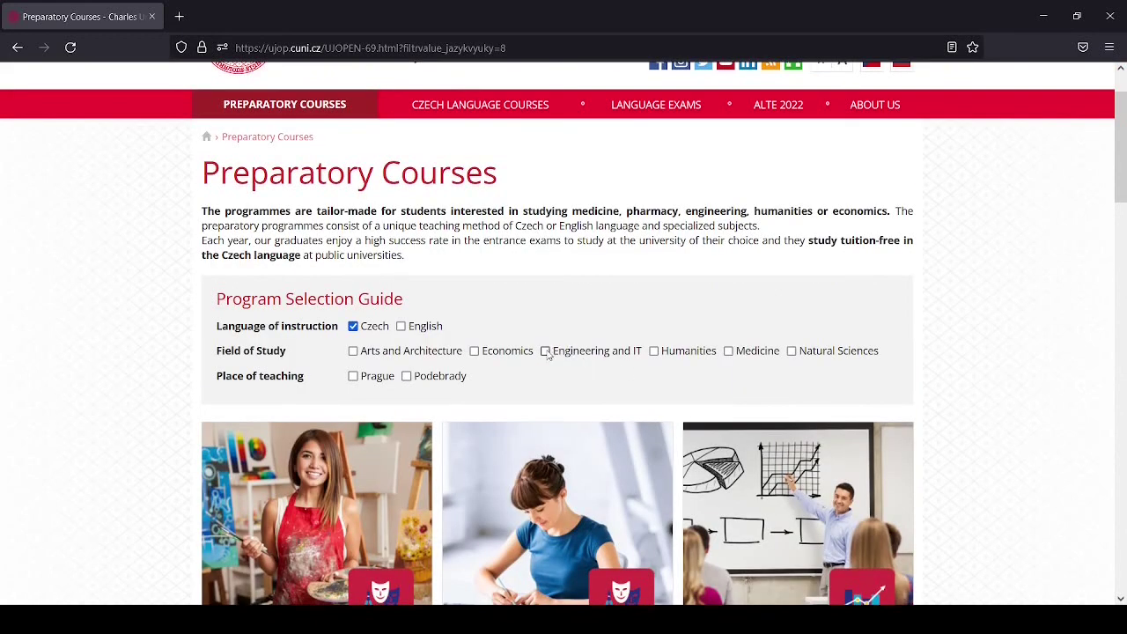
pyautogui.click(546, 352)
# - Open the Engineering and IT COMPLEX programme and review its schedule, study and practical information
pyautogui.scroll(-3, 543, 353)
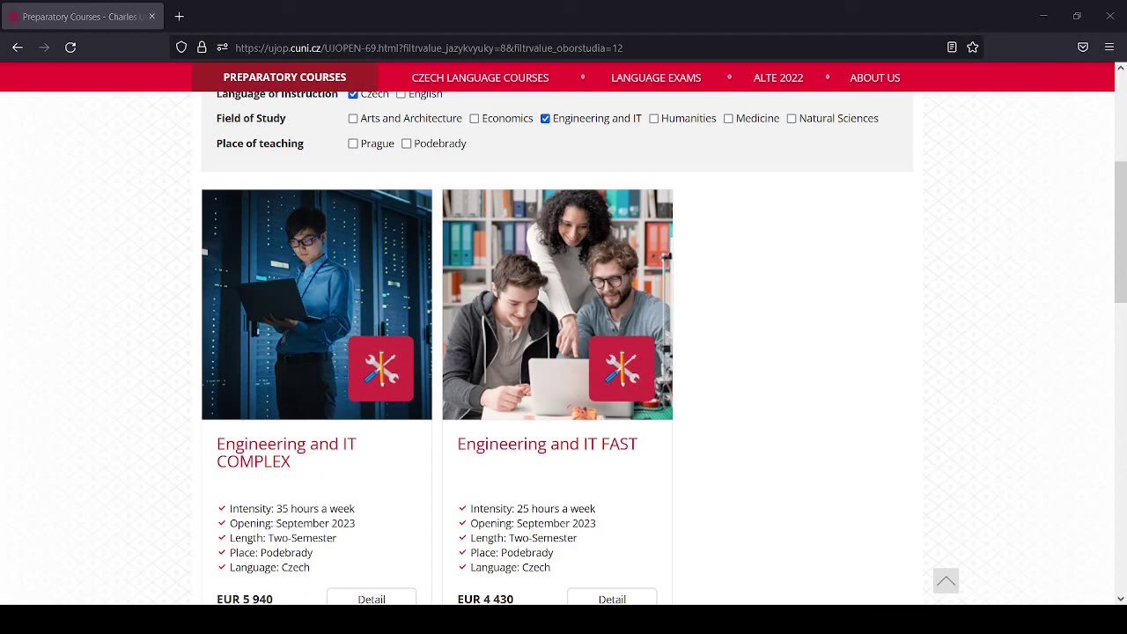
pyautogui.click(295, 449)
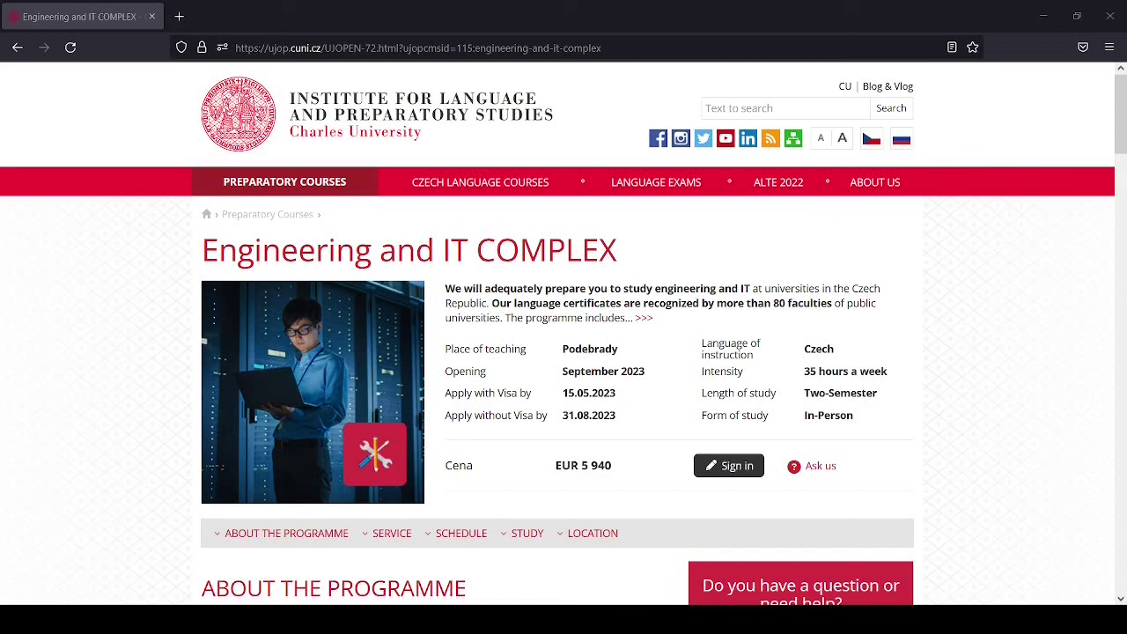
pyautogui.scroll(-10, 526, 388)
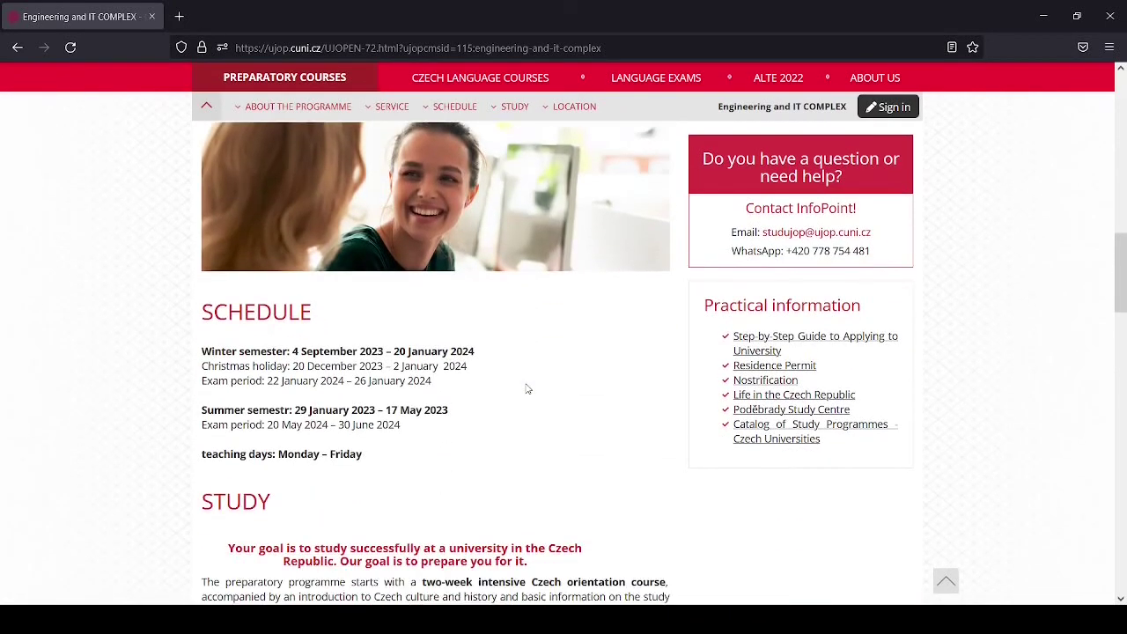
pyautogui.scroll(-5, 526, 388)
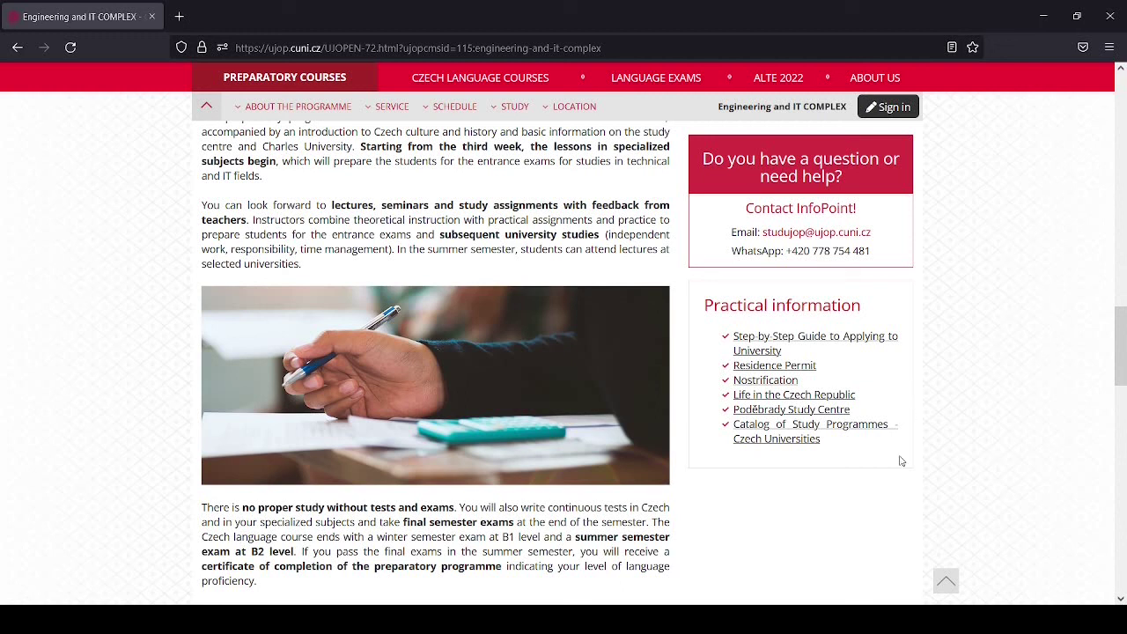
pyautogui.moveTo(884, 502); pyautogui.dragTo(787, 466)
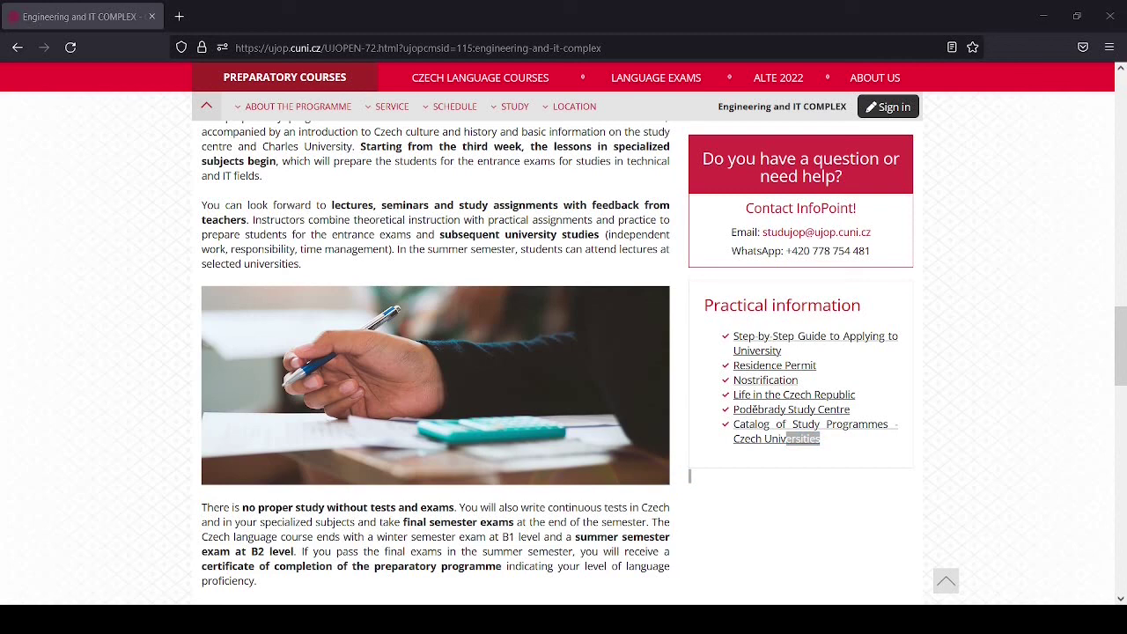
pyautogui.scroll(7, 436, 361)
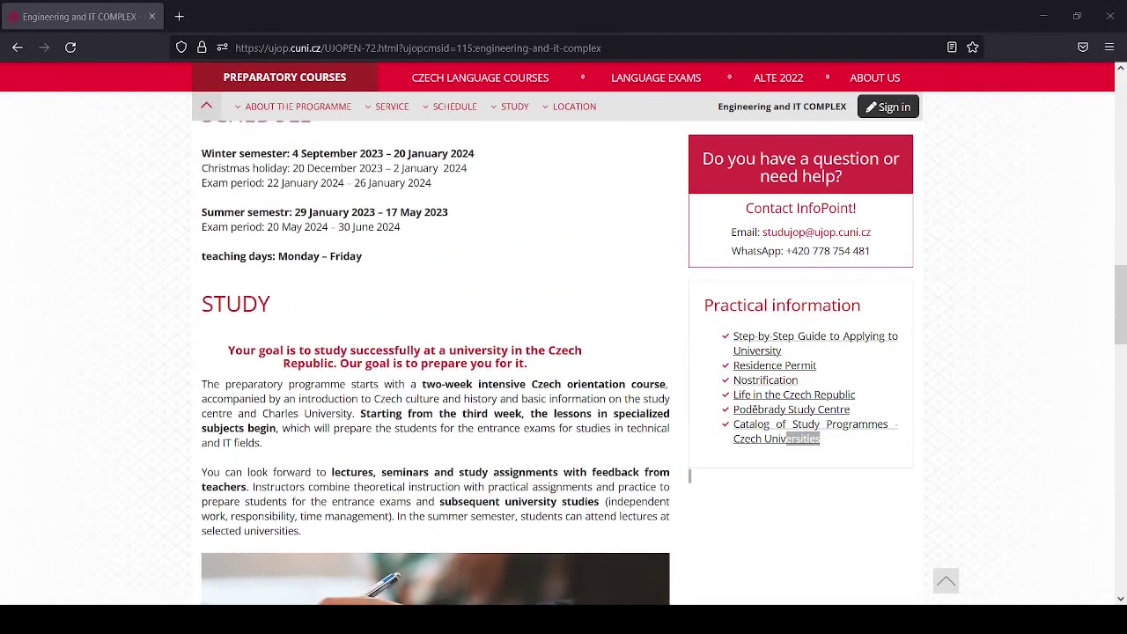
pyautogui.scroll(12, 436, 361)
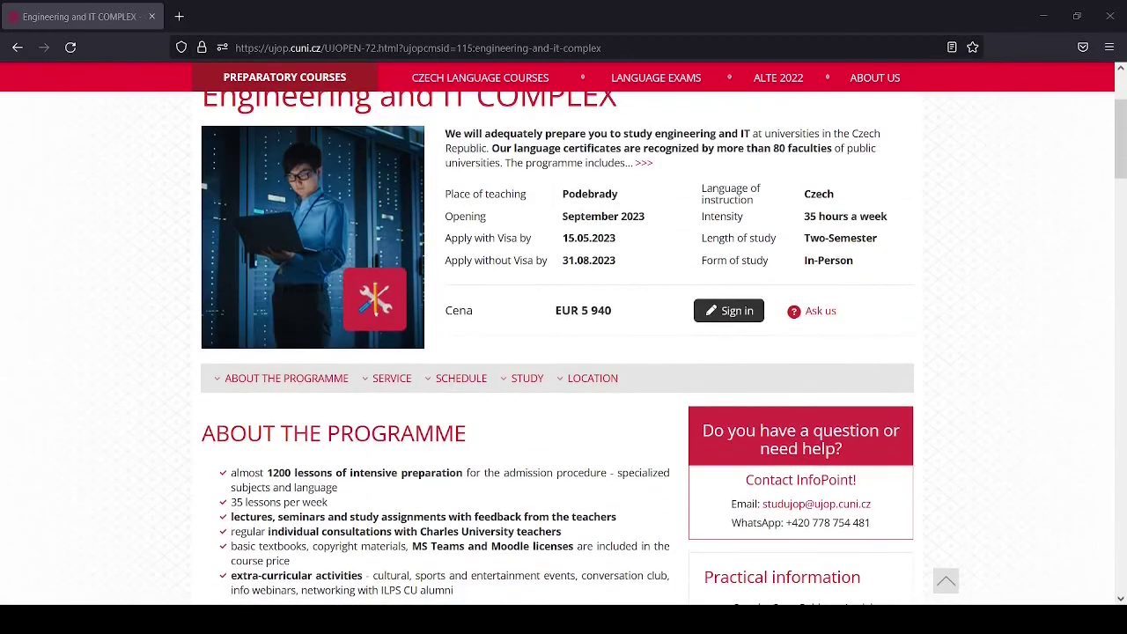
pyautogui.scroll(1, 563, 333)
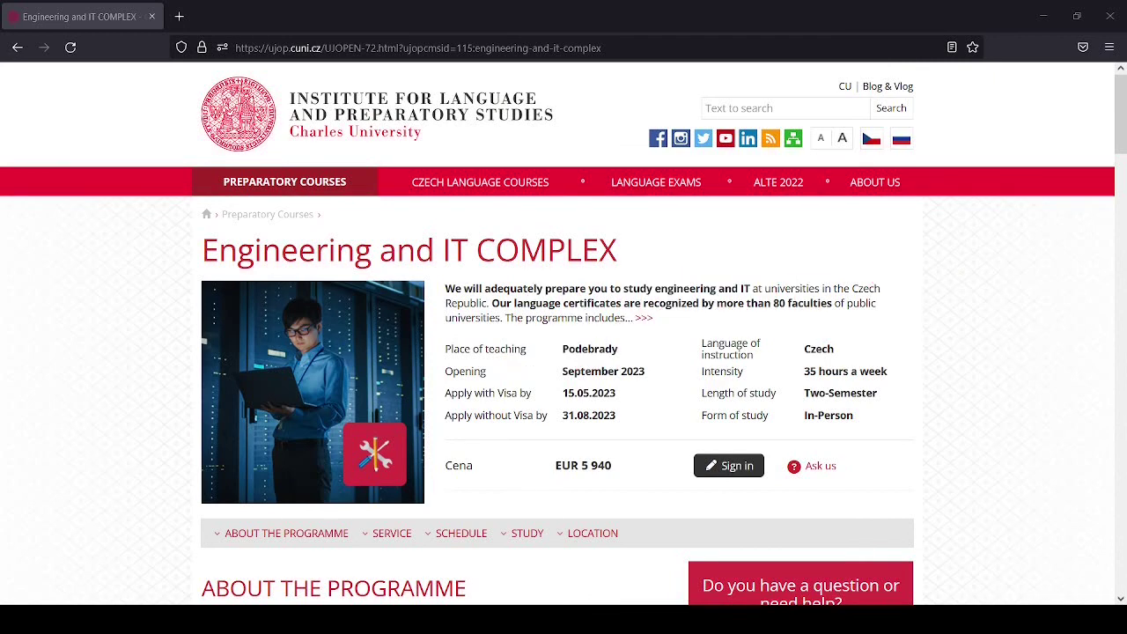
# - Open the application form for the Engineering and IT COMPLEX programme and skim its sections down to the document uploads
pyautogui.click(536, 432)
pyautogui.click(734, 467)
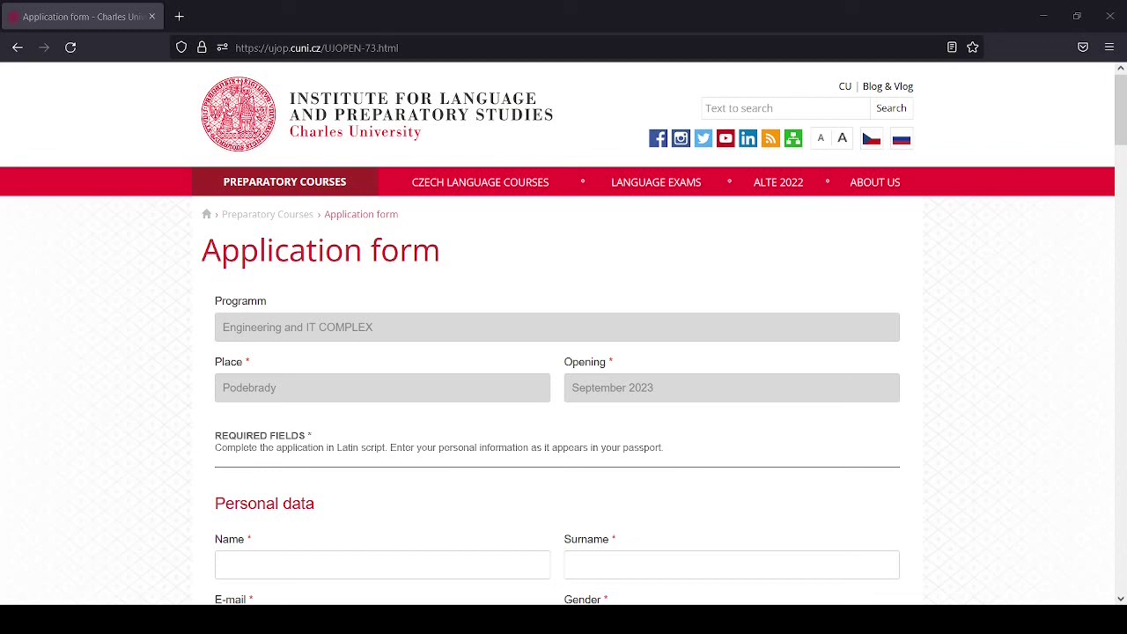
pyautogui.scroll(-15, 563, 332)
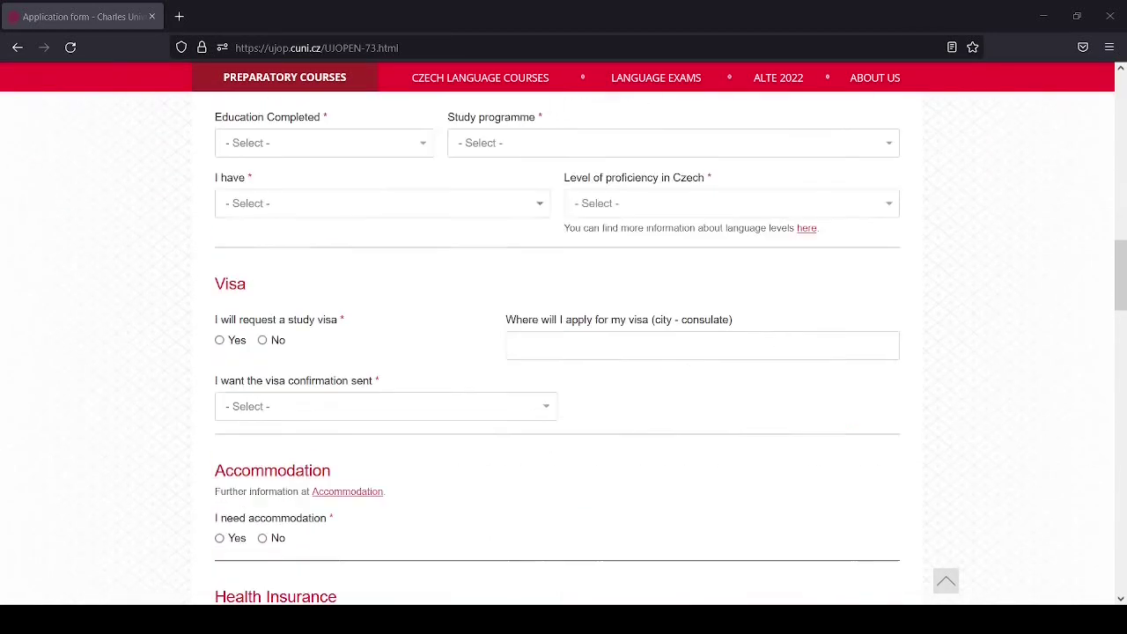
pyautogui.scroll(-3, 564, 353)
pyautogui.scroll(5, 563, 352)
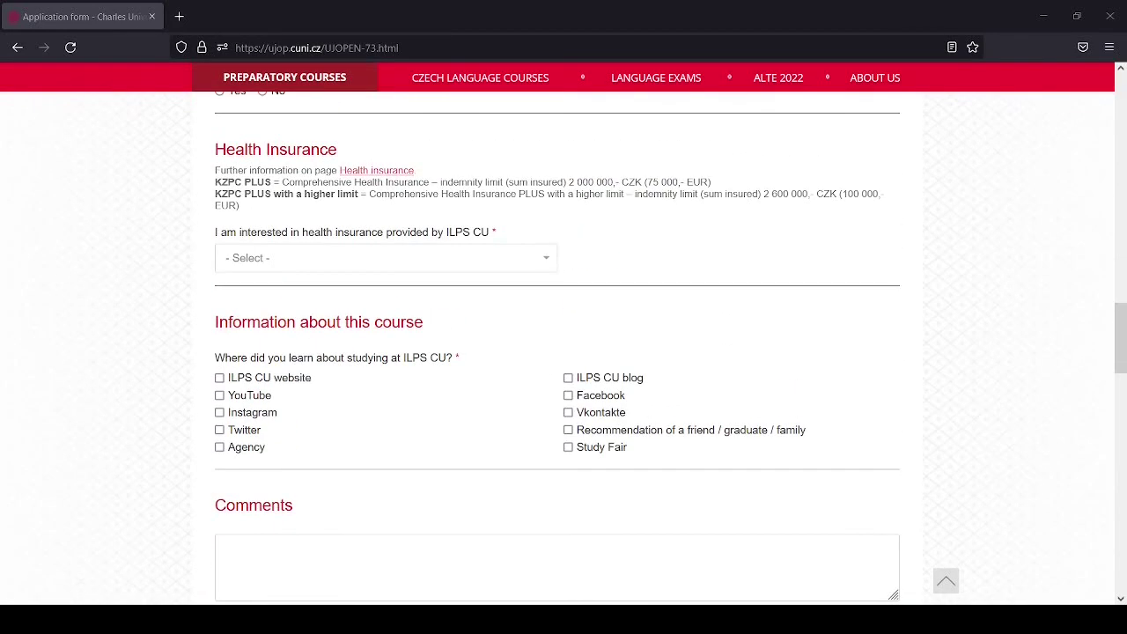
pyautogui.scroll(-3, 564, 353)
pyautogui.scroll(-5, 564, 352)
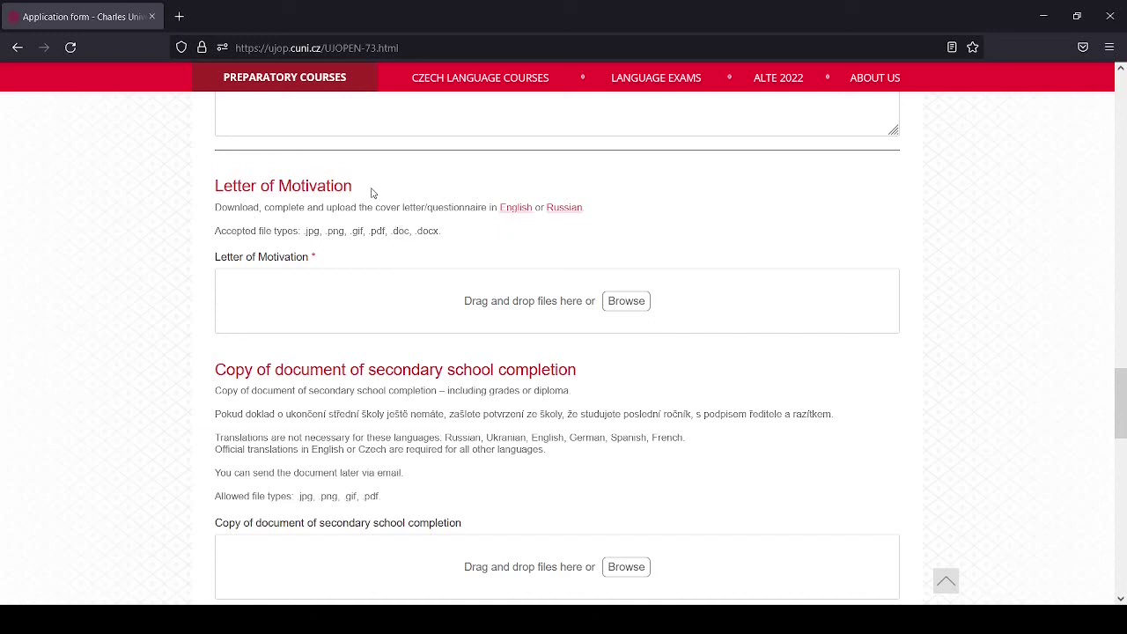
# - Examine the upload requirements for the letter of motivation and the copy of the secondary school completion document
pyautogui.moveTo(372, 193); pyautogui.dragTo(210, 174)
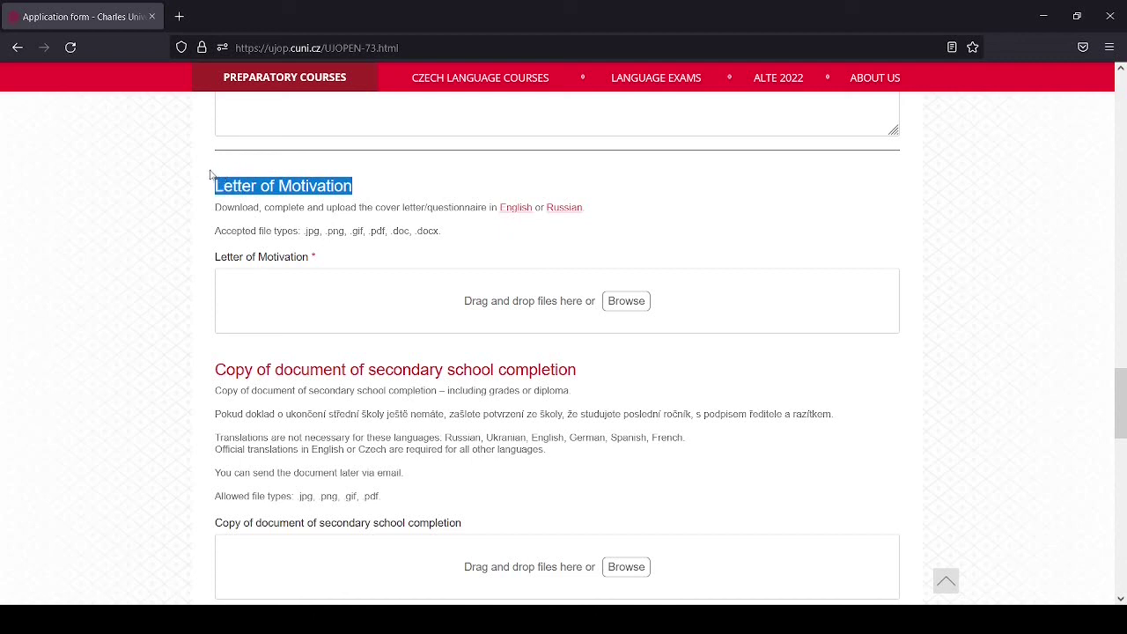
pyautogui.click(358, 205)
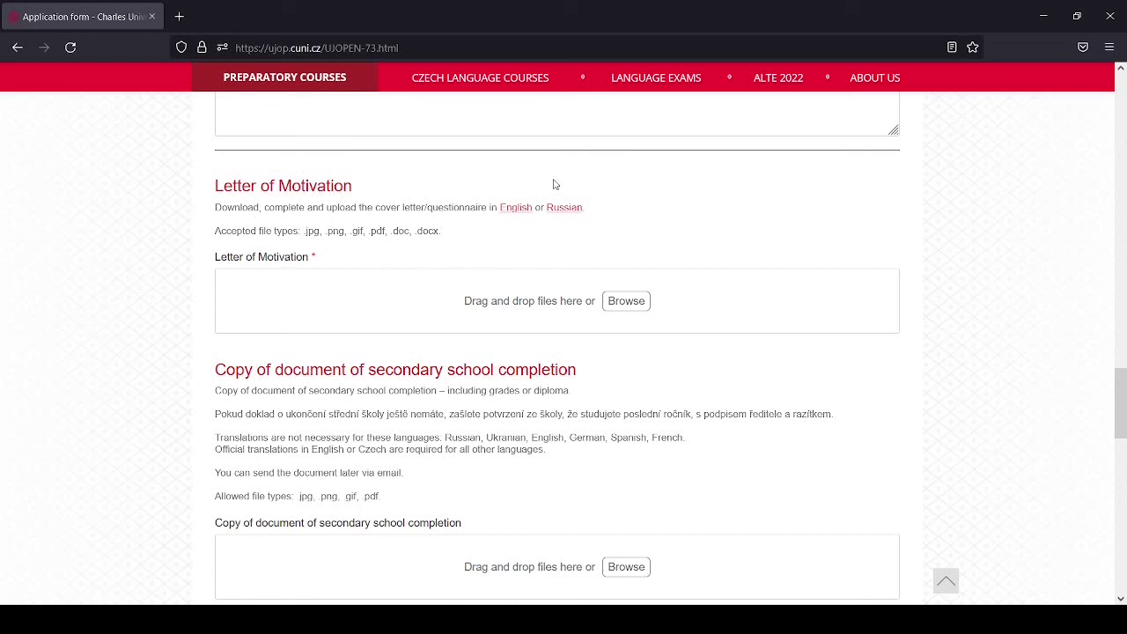
pyautogui.moveTo(465, 209); pyautogui.dragTo(579, 226)
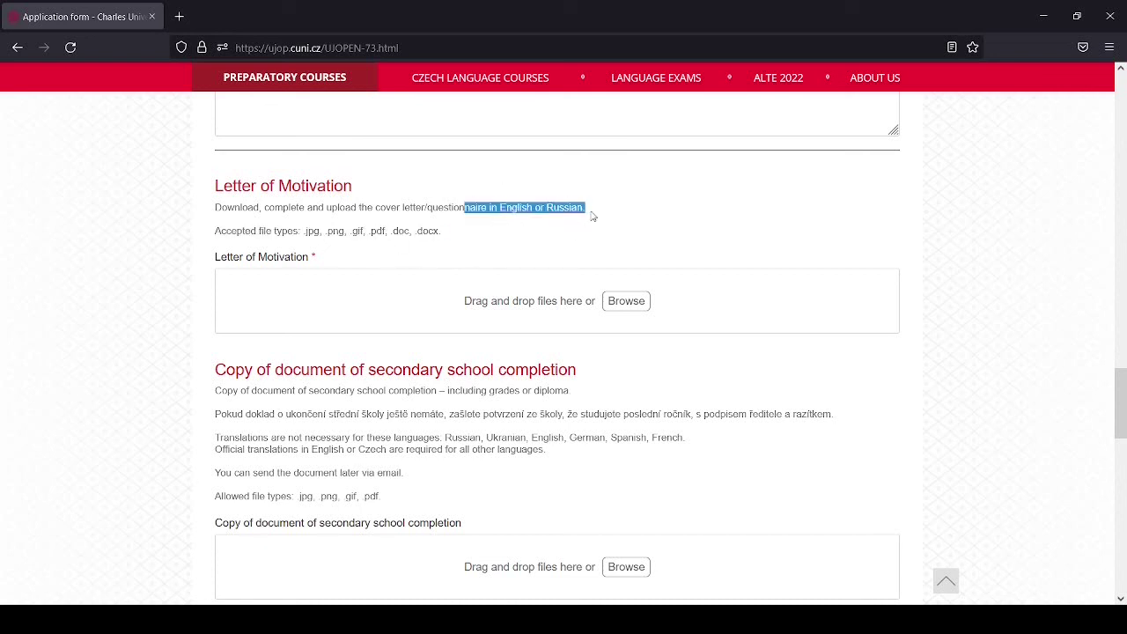
pyautogui.click(624, 224)
pyautogui.scroll(-3, 625, 225)
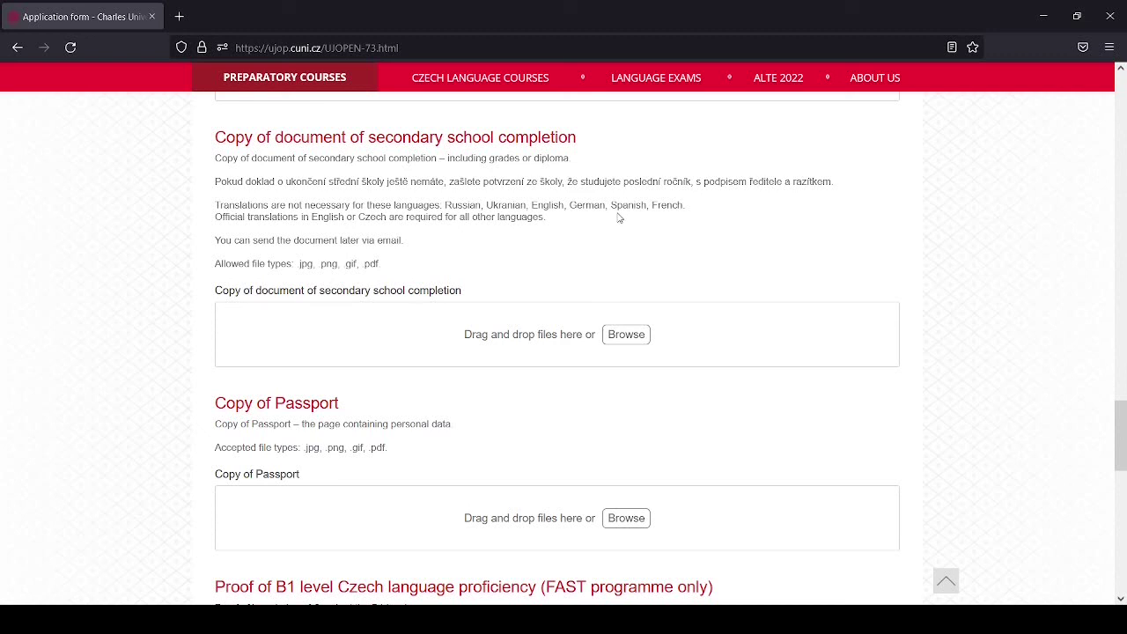
pyautogui.moveTo(273, 137); pyautogui.dragTo(592, 144)
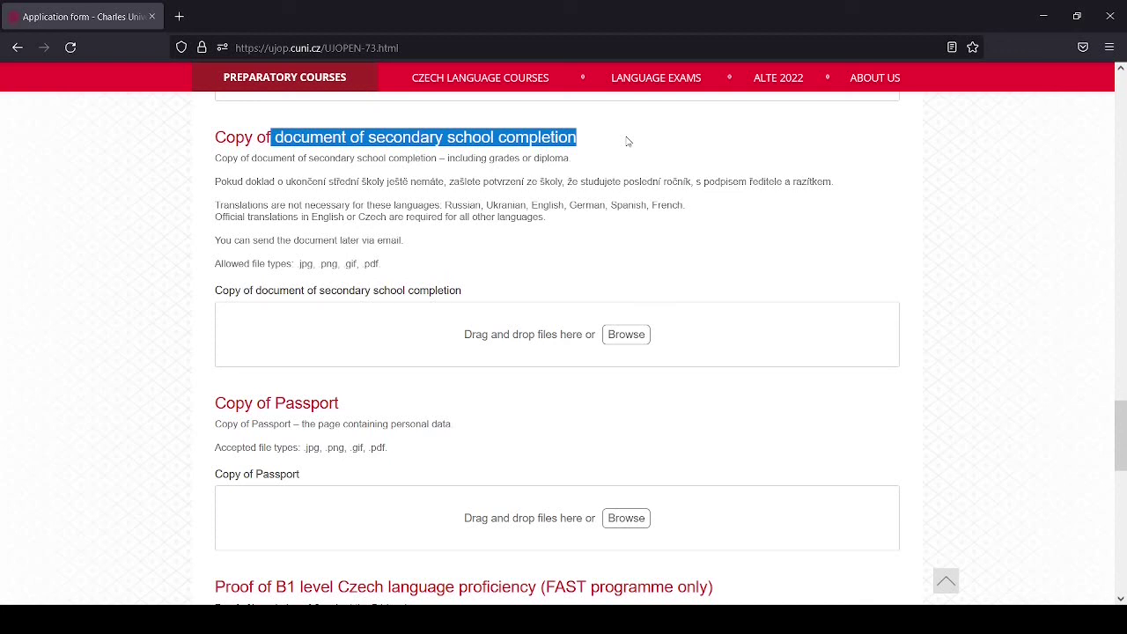
pyautogui.click(628, 141)
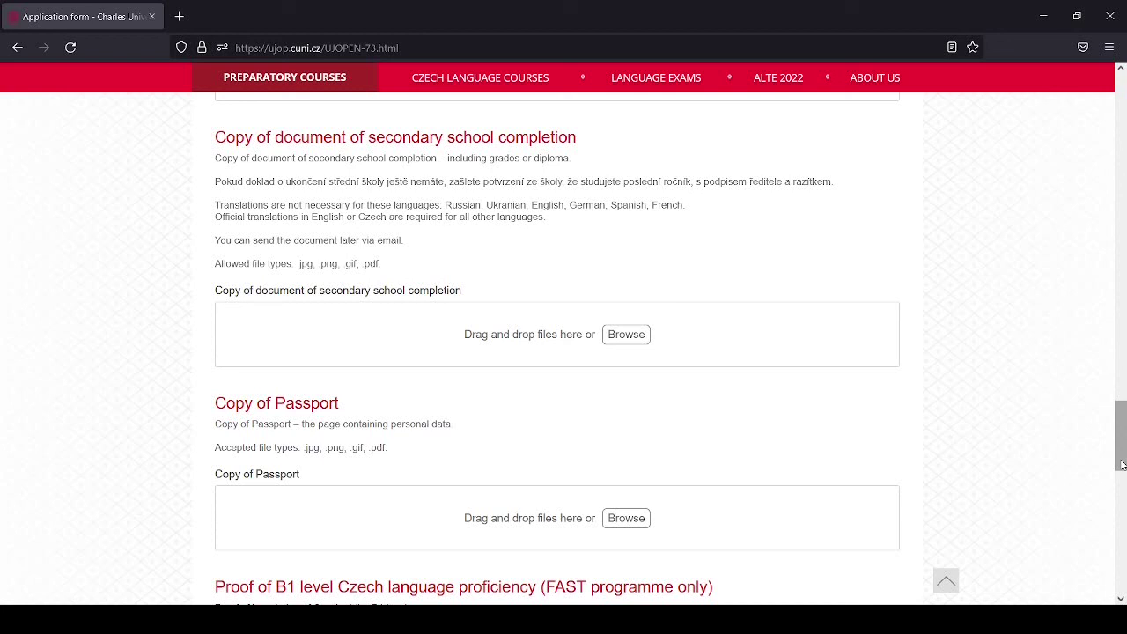
# - Return to the start of the application form and review the required-fields instructions and the Personal data fields
pyautogui.moveTo(1122, 465); pyautogui.dragTo(1121, 84)
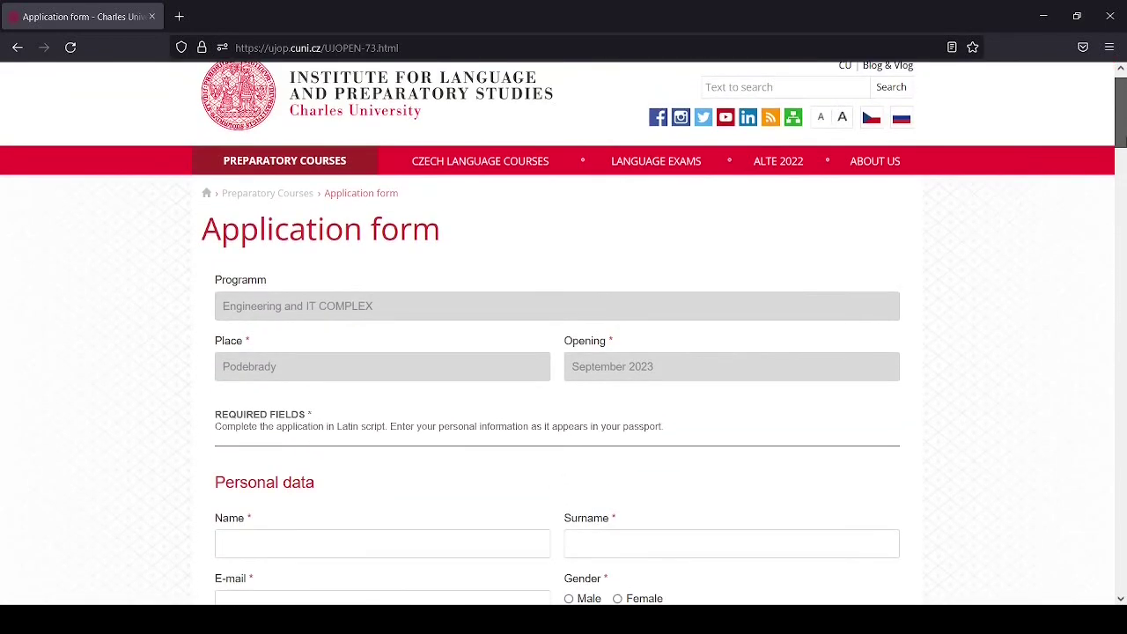
pyautogui.scroll(-2, 204, 363)
pyautogui.scroll(3, 204, 363)
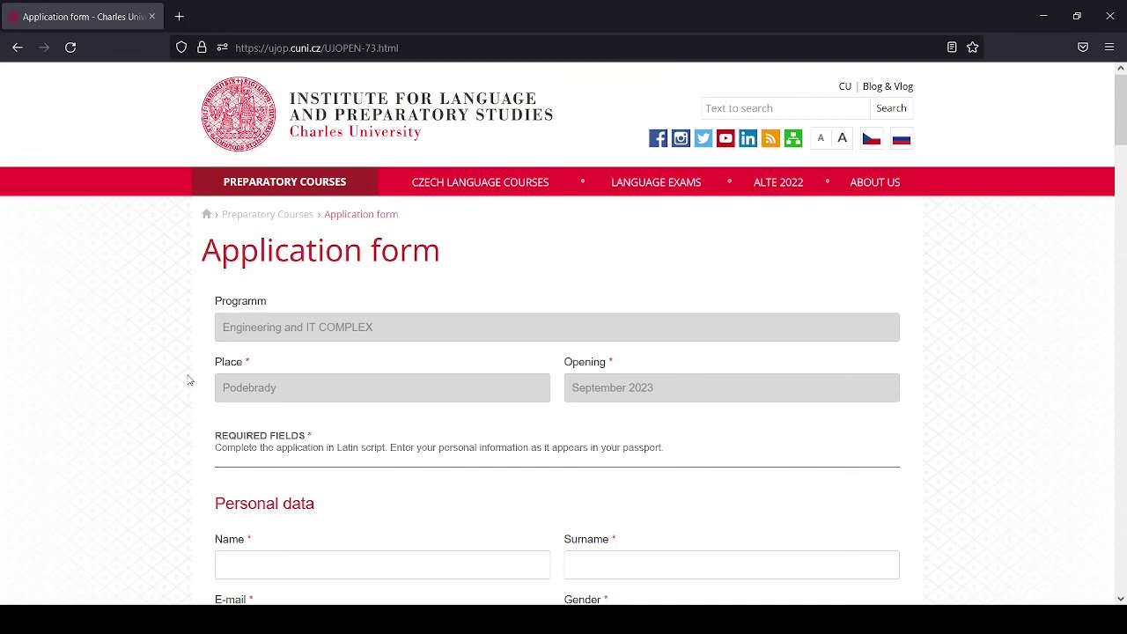
pyautogui.scroll(-3, 187, 380)
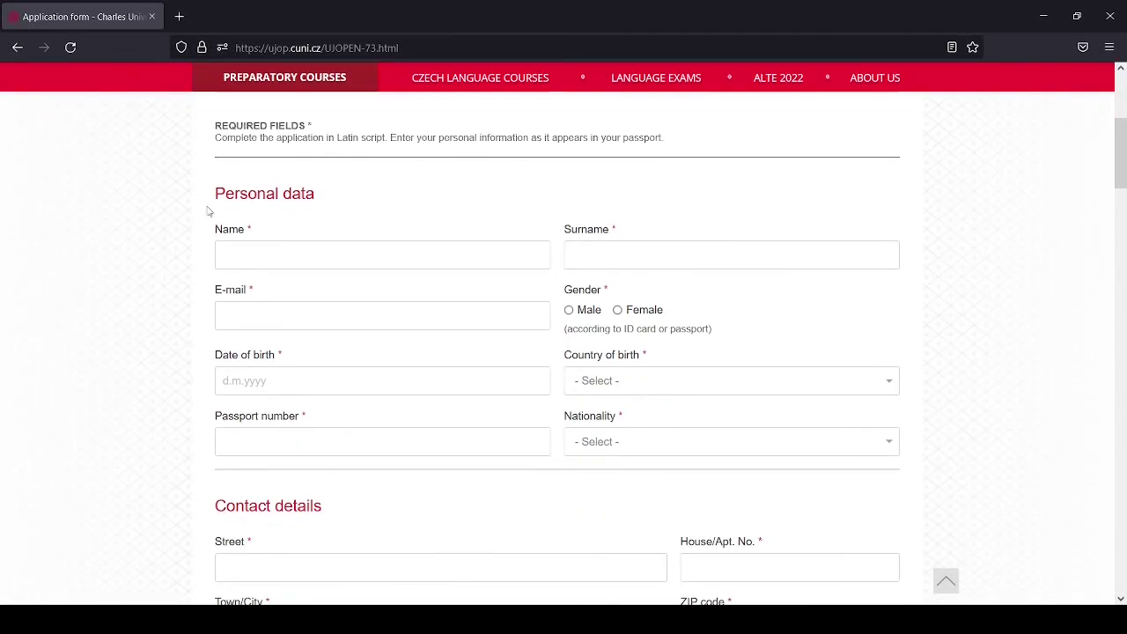
pyautogui.moveTo(216, 125); pyautogui.dragTo(393, 141)
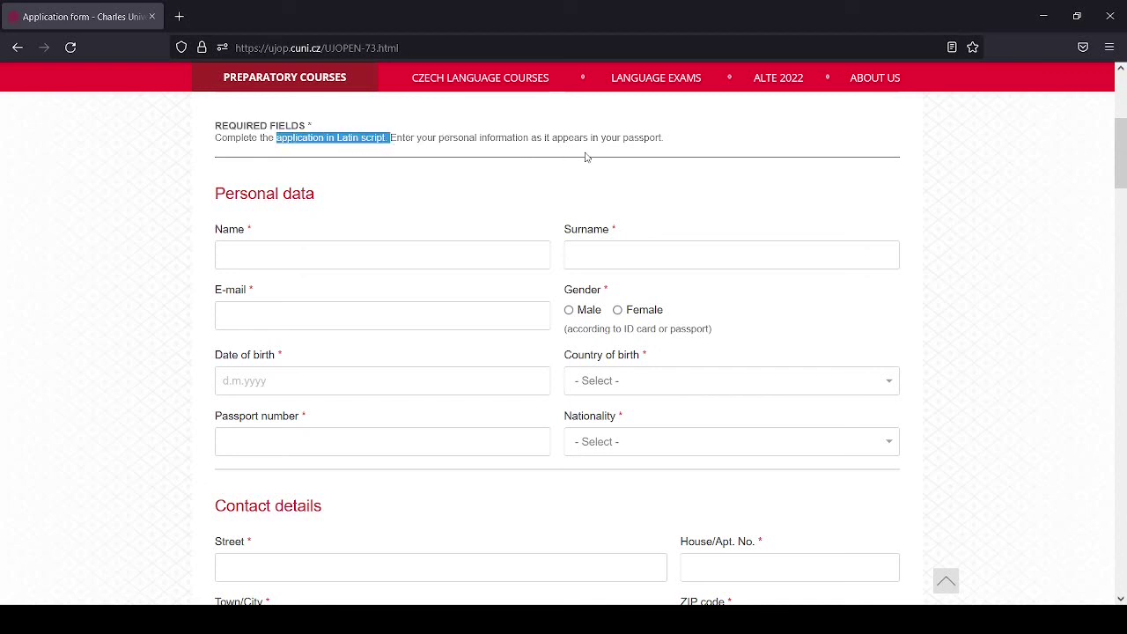
pyautogui.scroll(-1, 796, 288)
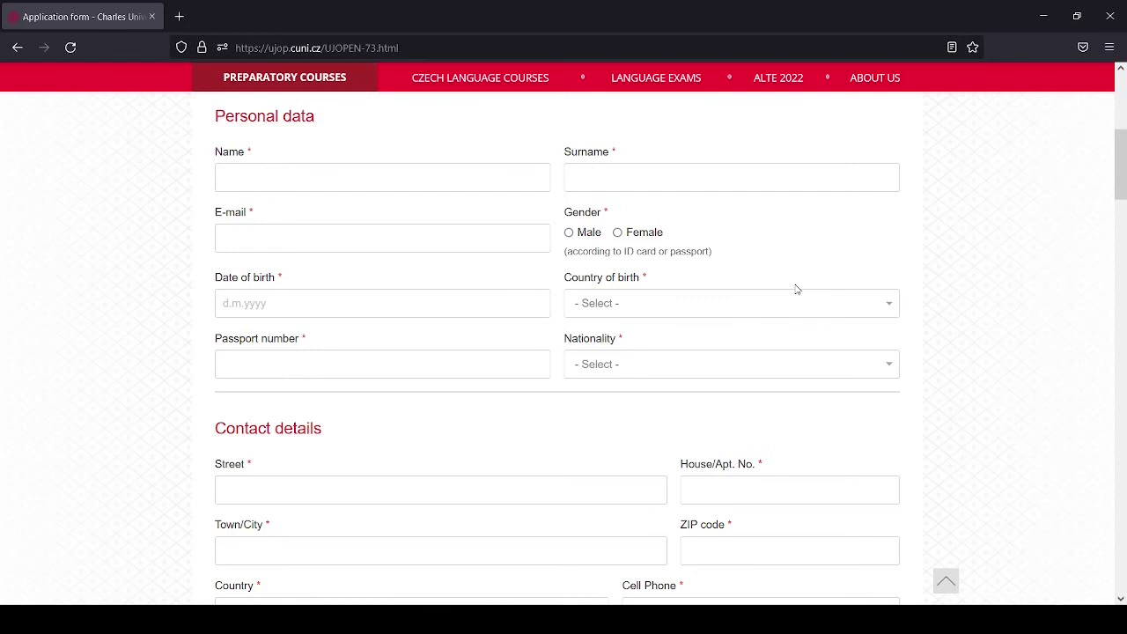
# - Review the form's contact details, assisting person, and Education and Studies sections
pyautogui.scroll(-4, 796, 288)
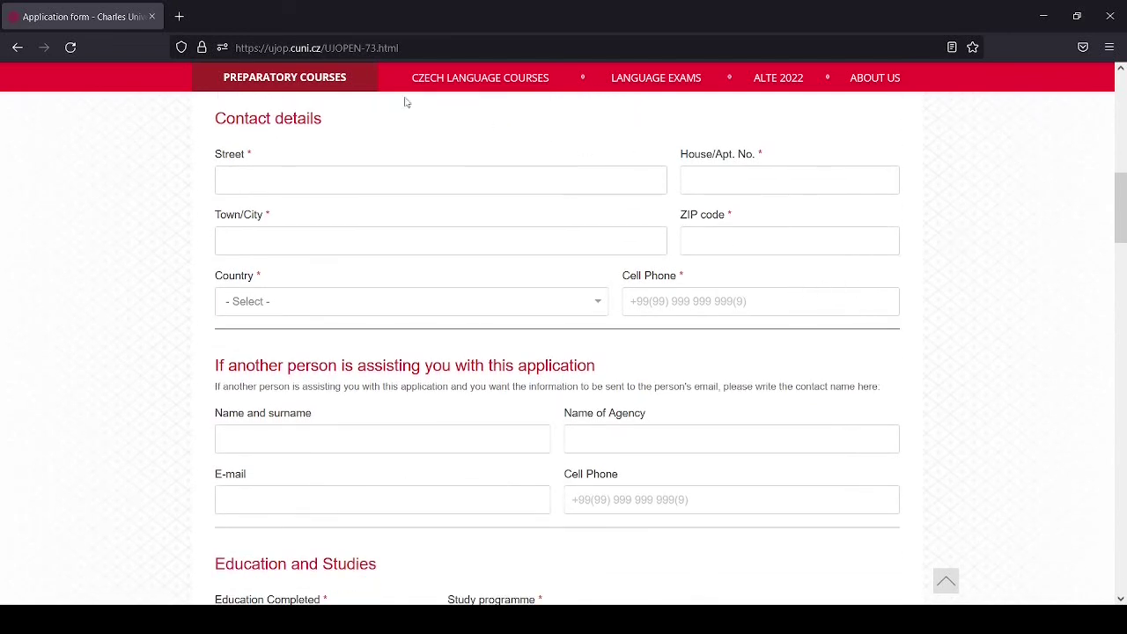
pyautogui.moveTo(216, 118); pyautogui.dragTo(360, 115)
pyautogui.click(366, 123)
pyautogui.scroll(-3, 368, 123)
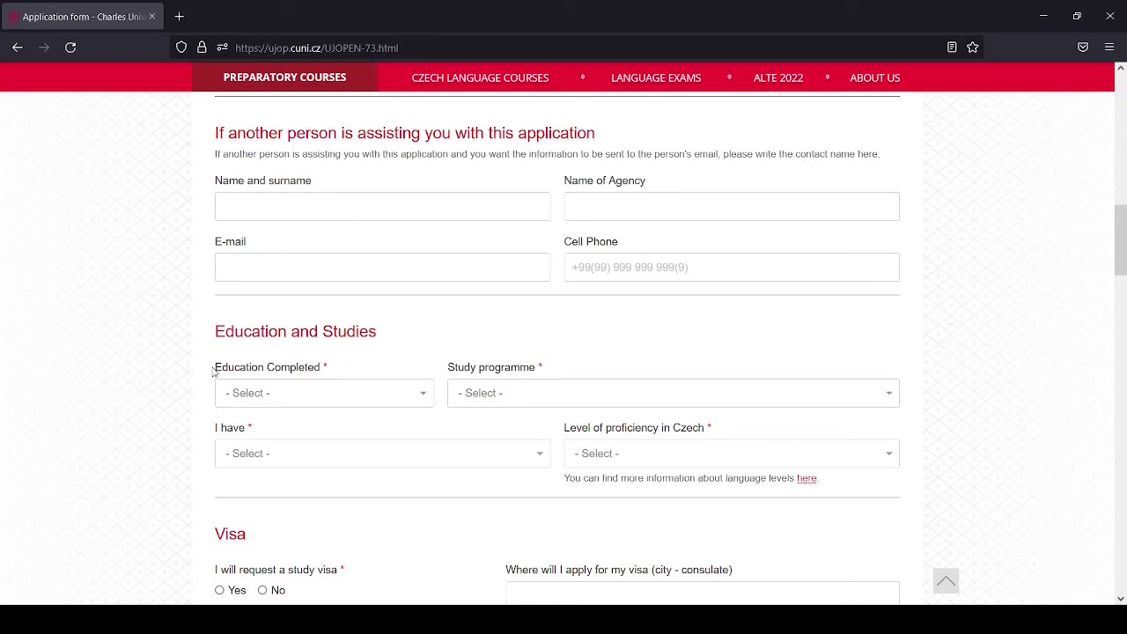
pyautogui.moveTo(213, 371); pyautogui.dragTo(322, 372)
pyautogui.click(385, 362)
# - Examine the rest of the form, from the visa, accommodation and health insurance questions through the document uploads to submission
pyautogui.scroll(-3, 959, 441)
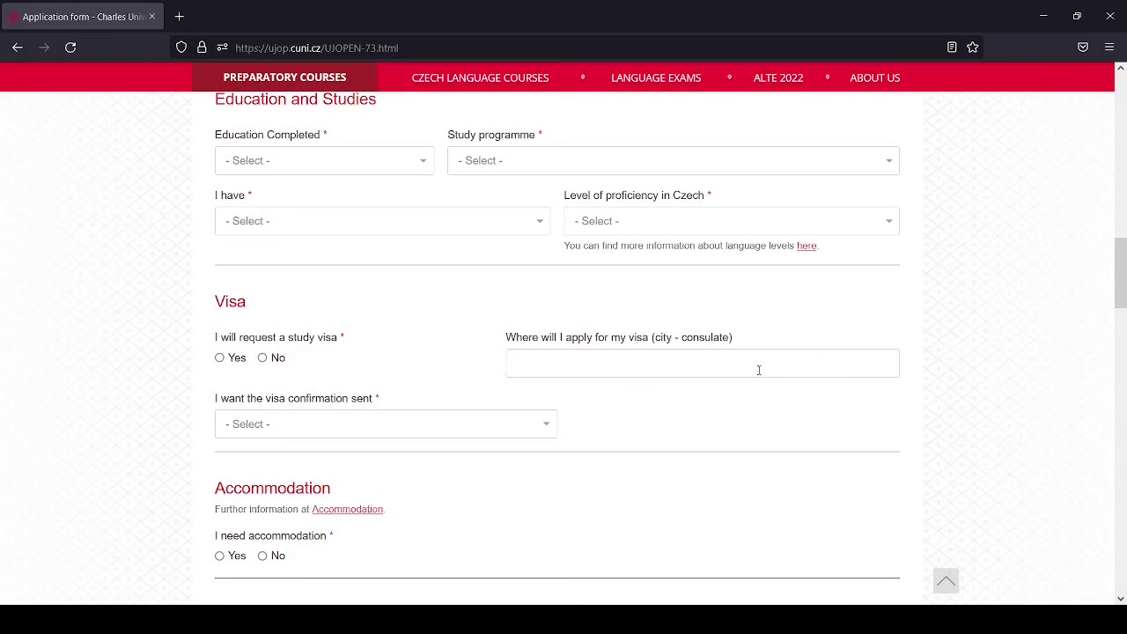
pyautogui.scroll(-4, 759, 370)
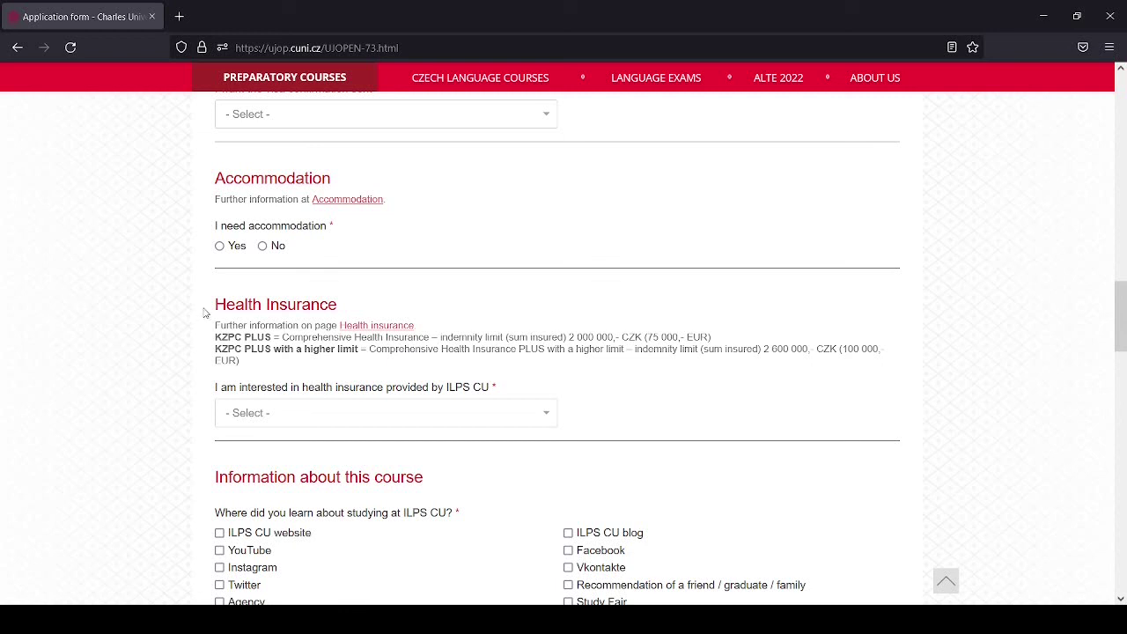
pyautogui.moveTo(204, 314); pyautogui.dragTo(366, 328)
pyautogui.click(419, 308)
pyautogui.scroll(-5, 696, 382)
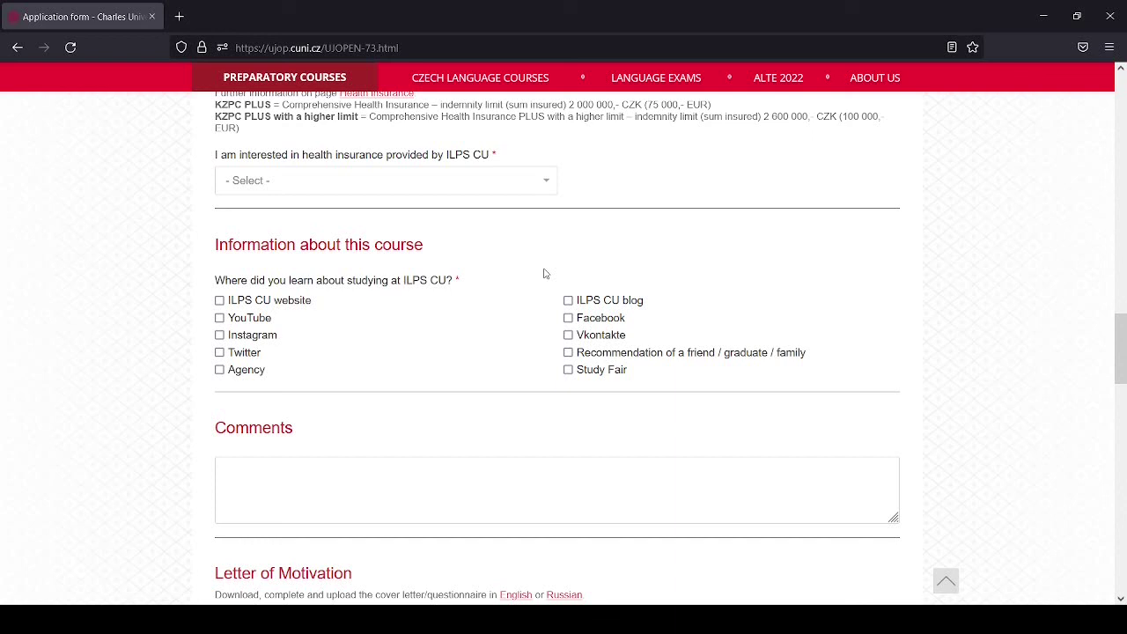
pyautogui.scroll(-3, 544, 273)
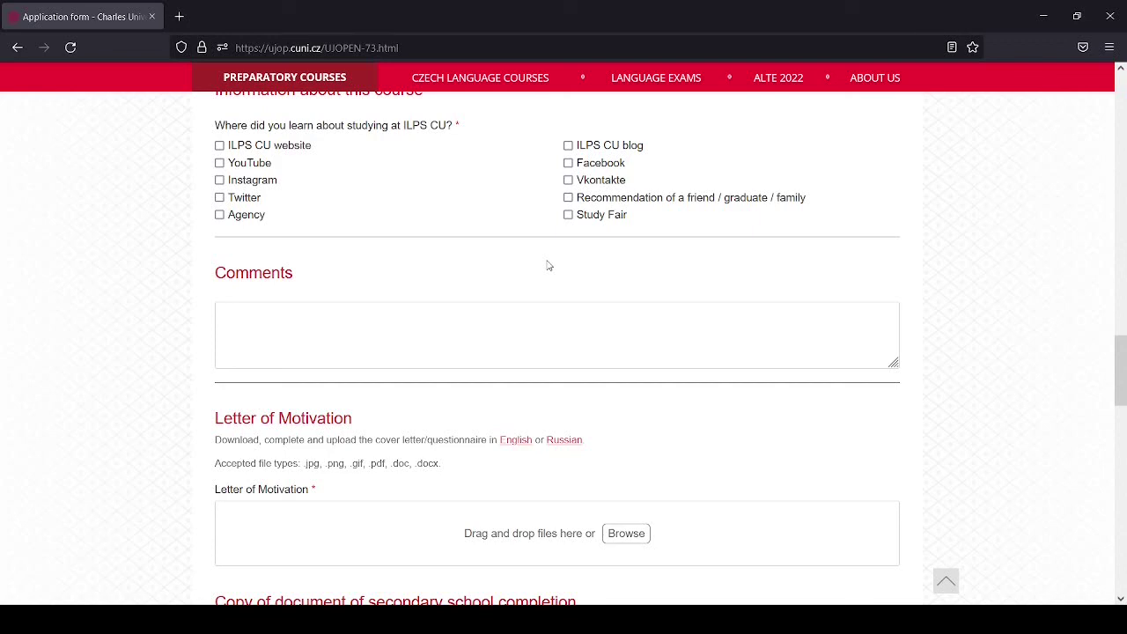
pyautogui.scroll(-3, 547, 265)
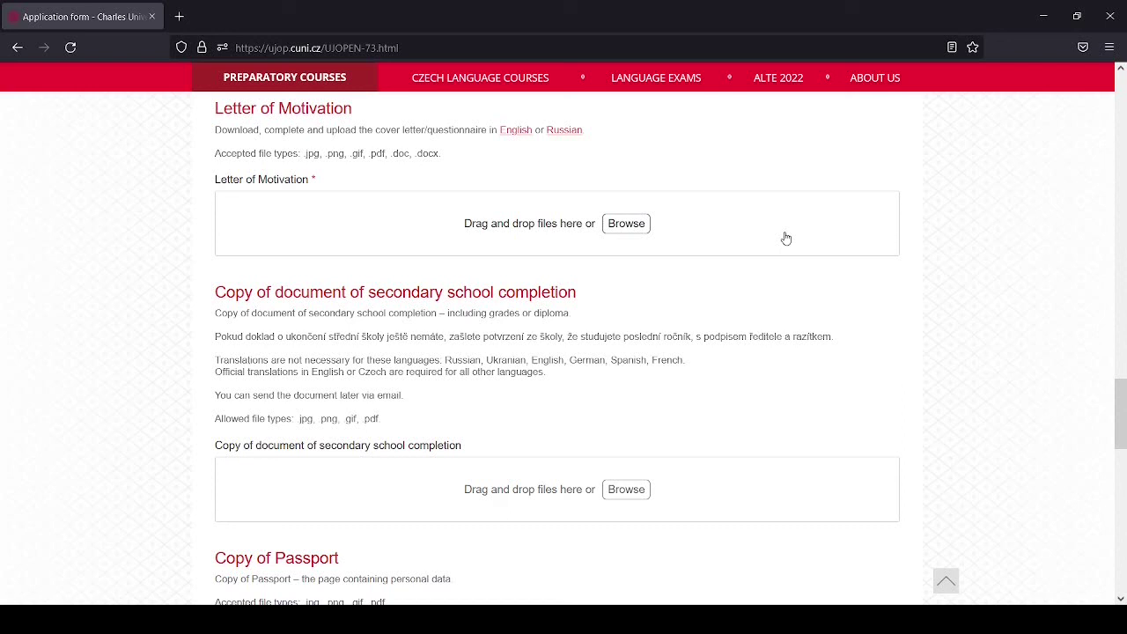
pyautogui.scroll(-5, 795, 437)
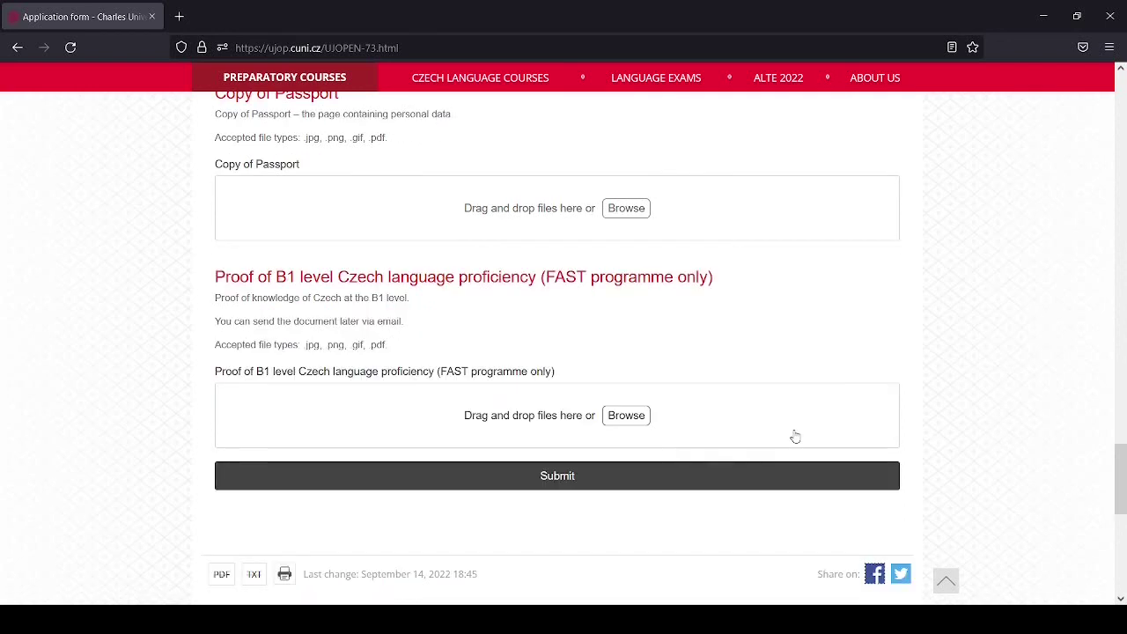